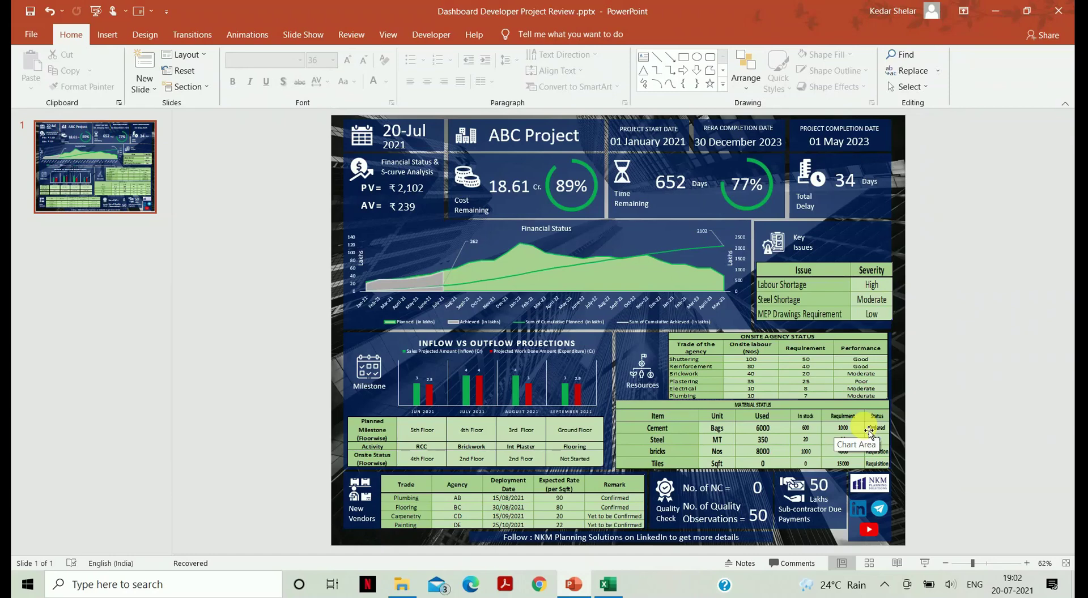
# After reviewing the dashboard slide, bring up the Project dashboard review folder in File Explorer.
pyautogui.click(402, 585)
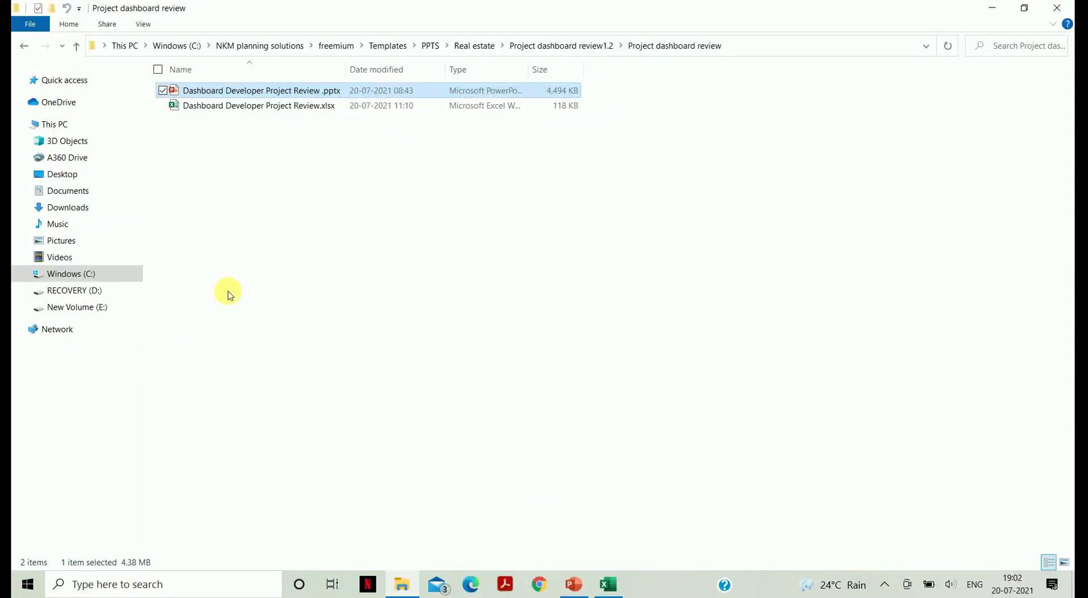
# Compare the .xlsx and .pptx files, then open Dashboard Developer Project Review .pptx in PowerPoint.
pyautogui.click(240, 106)
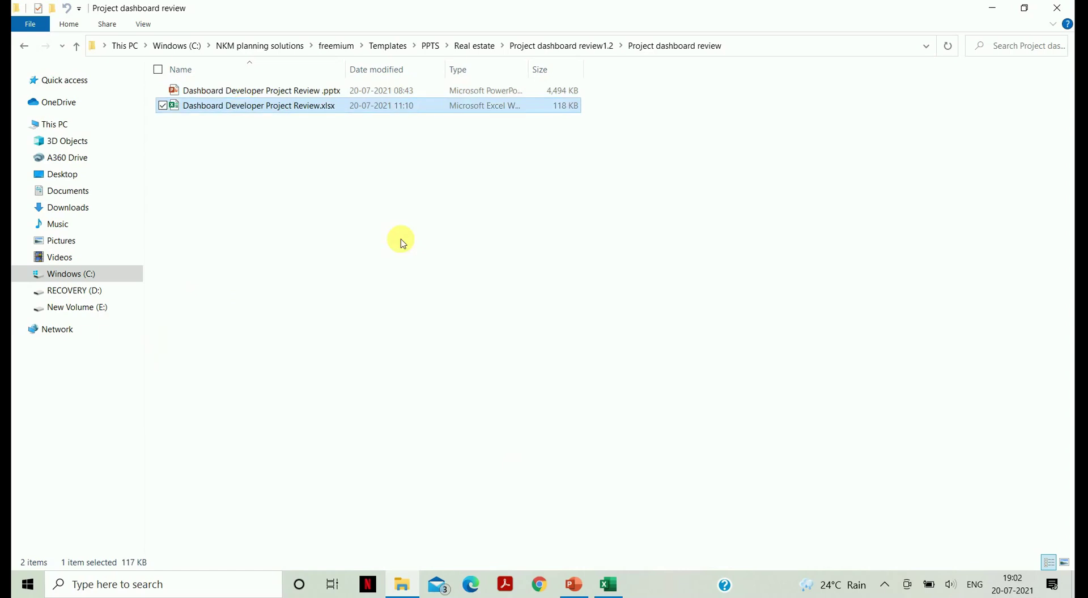
pyautogui.click(258, 92)
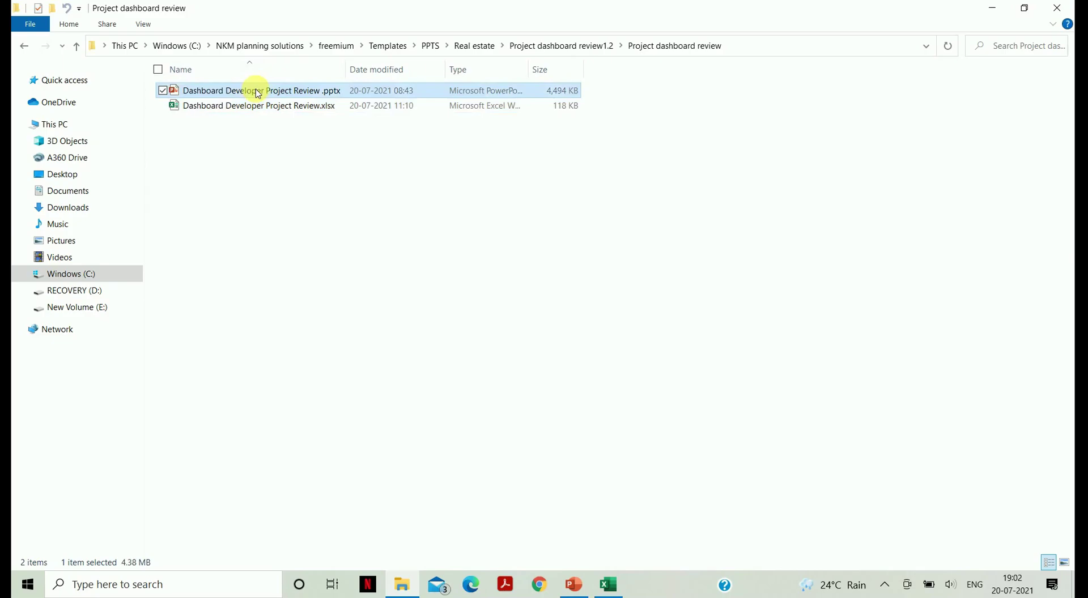
pyautogui.doubleClick(258, 91)
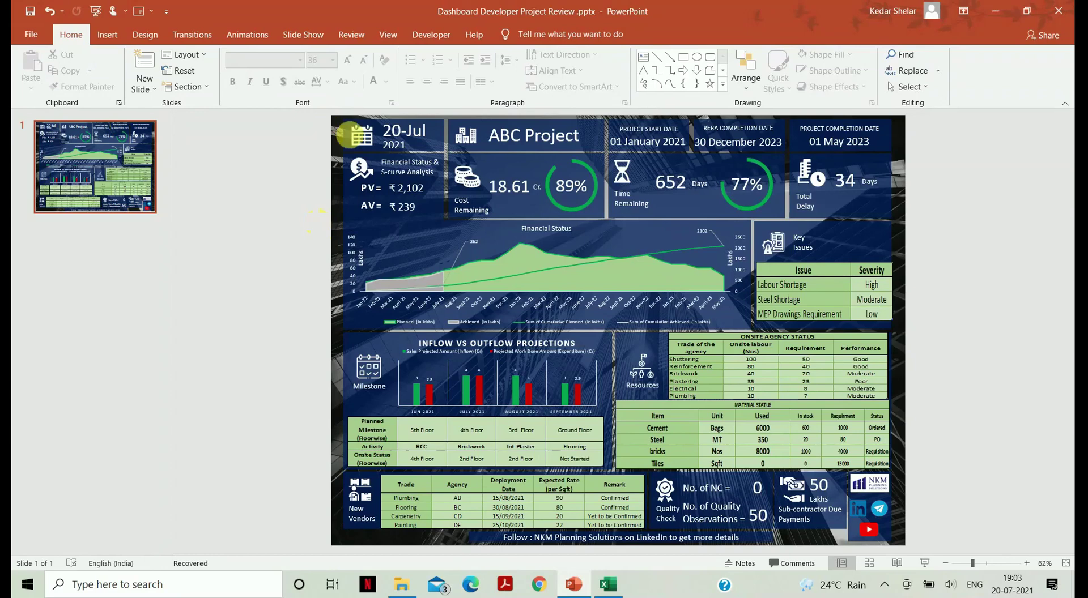
# Change the hidden chart's link source to Dashboard Developer Project Review.xlsx and update it.
pyautogui.click(406, 156)
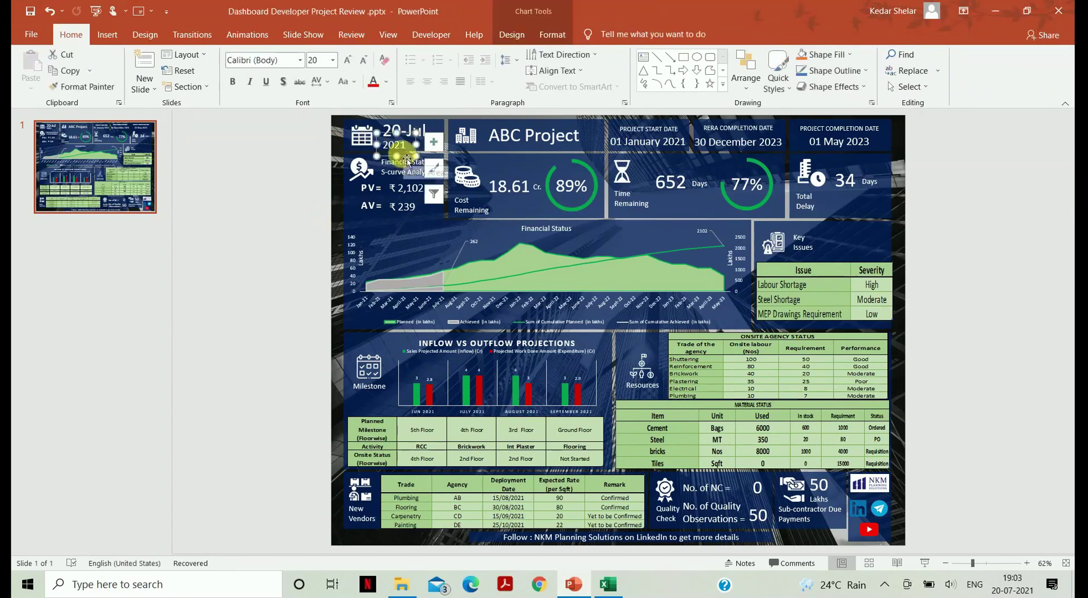
pyautogui.click(437, 196)
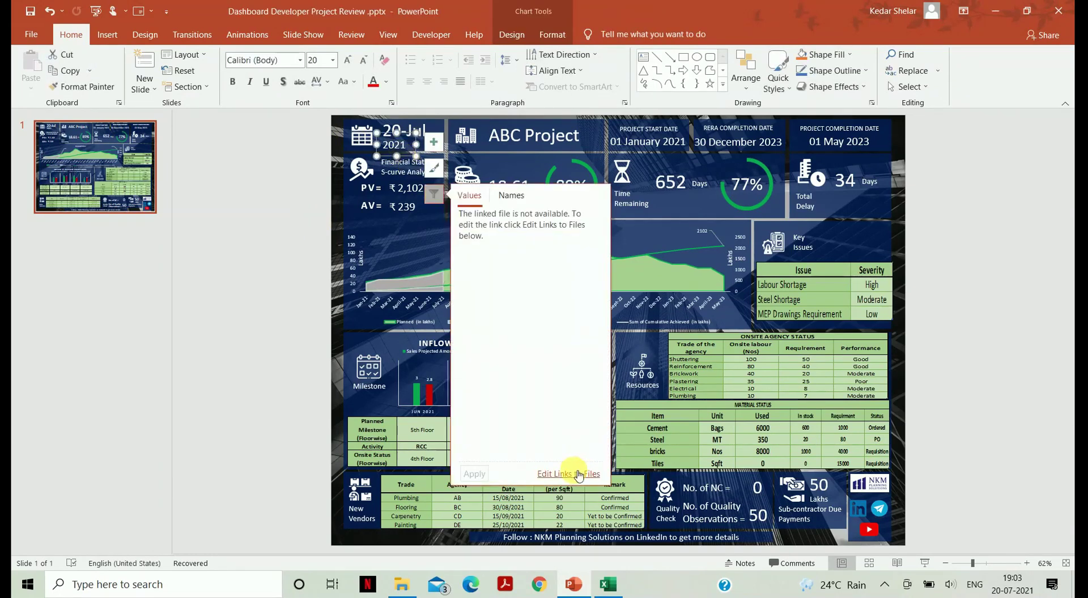
pyautogui.click(578, 475)
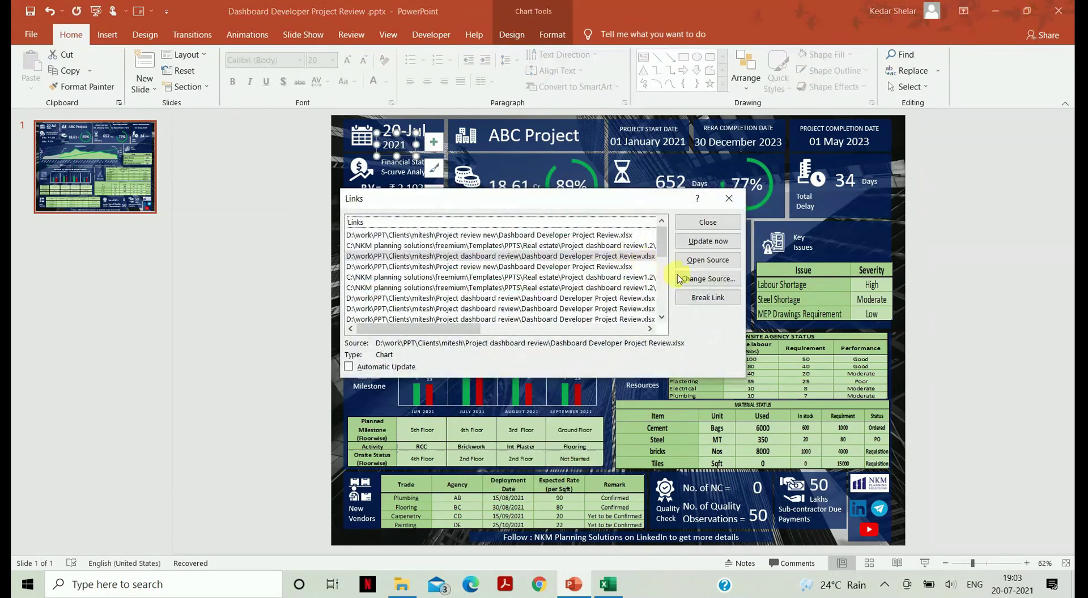
pyautogui.click(695, 281)
pyautogui.click(521, 296)
pyautogui.doubleClick(521, 297)
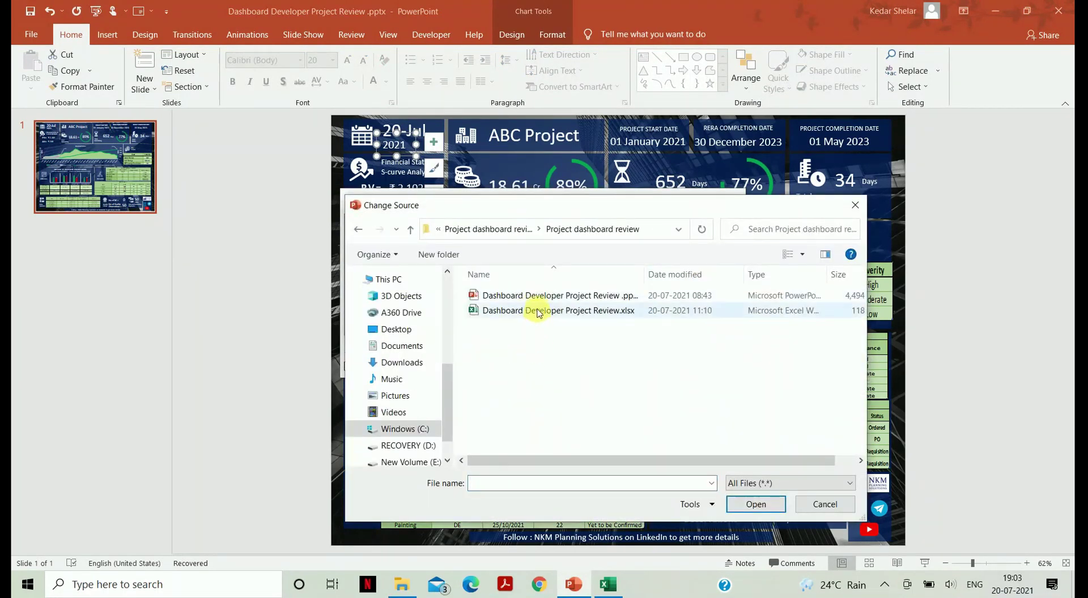
pyautogui.click(530, 311)
pyautogui.click(757, 505)
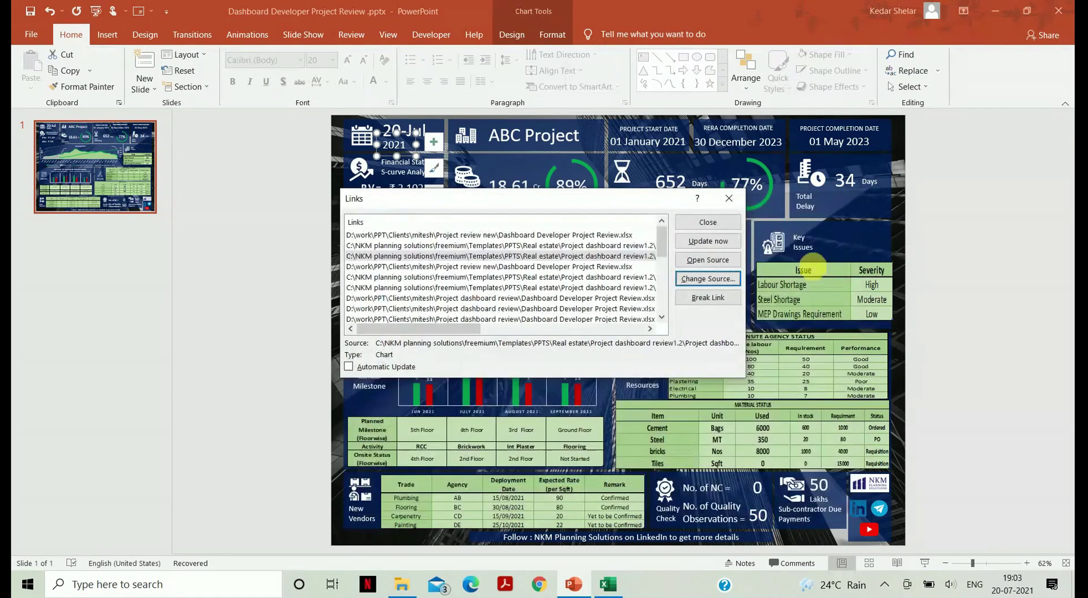
pyautogui.click(713, 244)
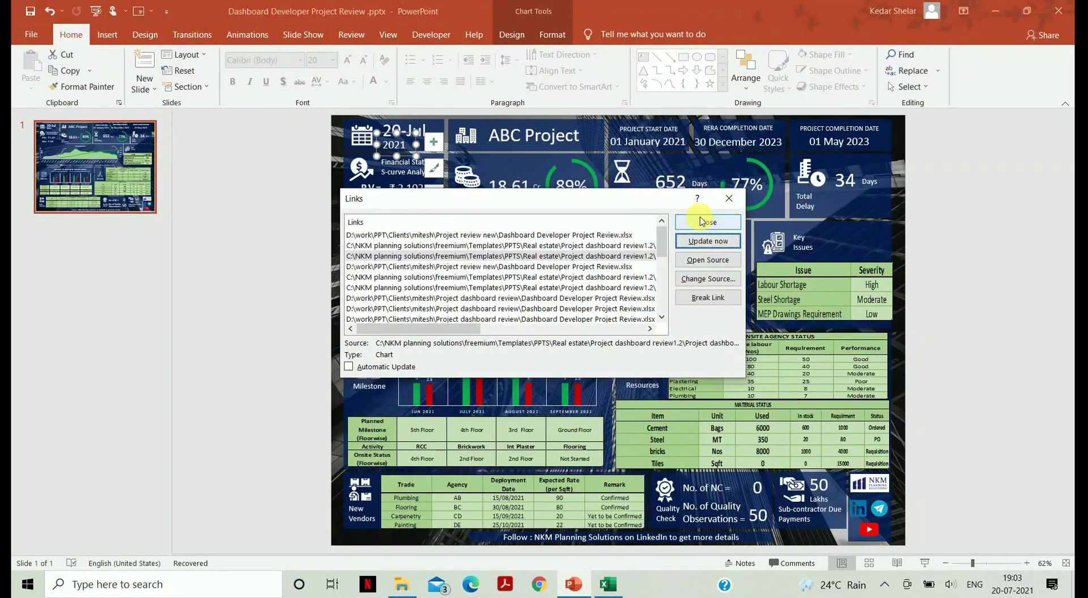
pyautogui.click(708, 223)
# Open the Project Start Date chart's data in Excel.
pyautogui.click(608, 184)
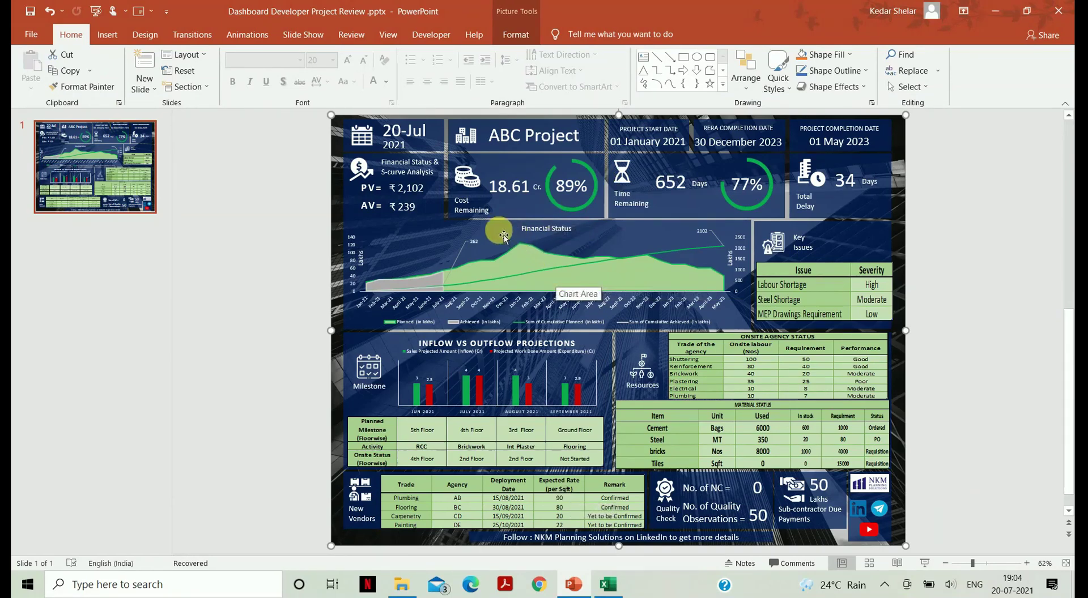
pyautogui.click(635, 141)
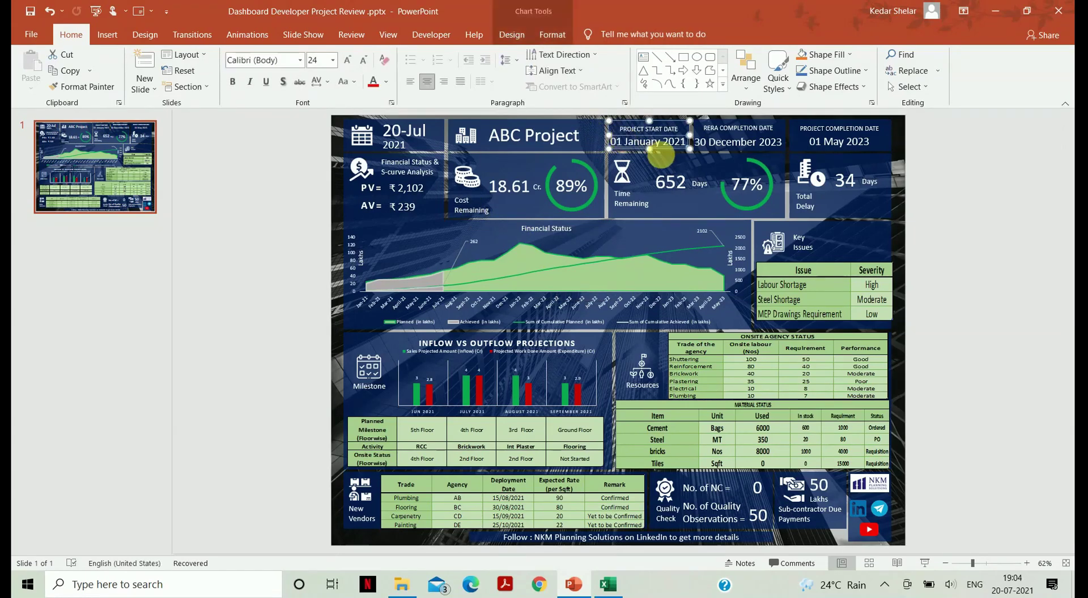
pyautogui.rightClick(667, 140)
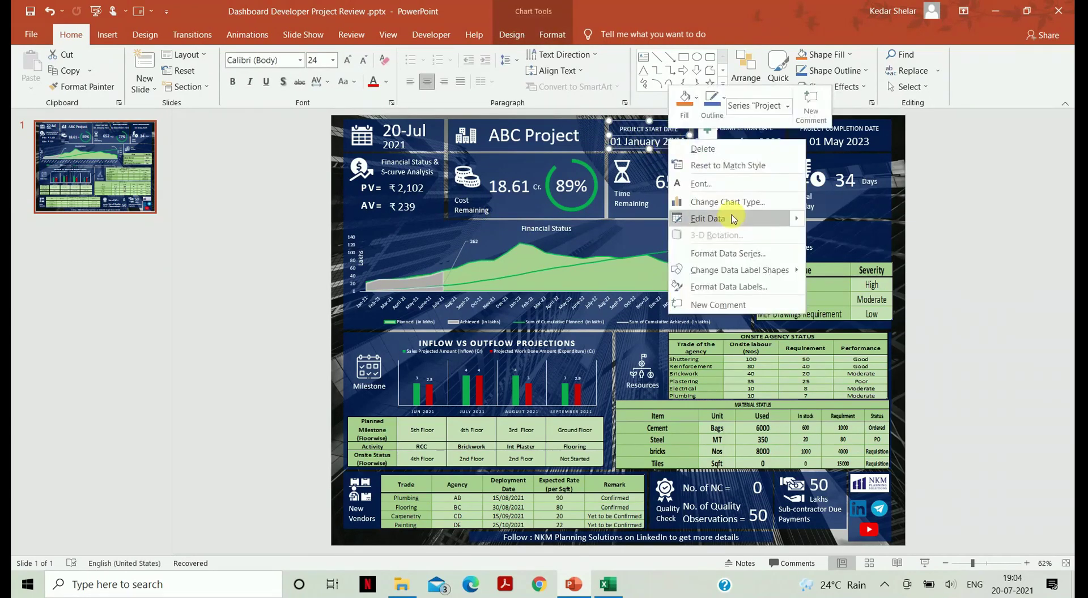
pyautogui.moveTo(769, 221)
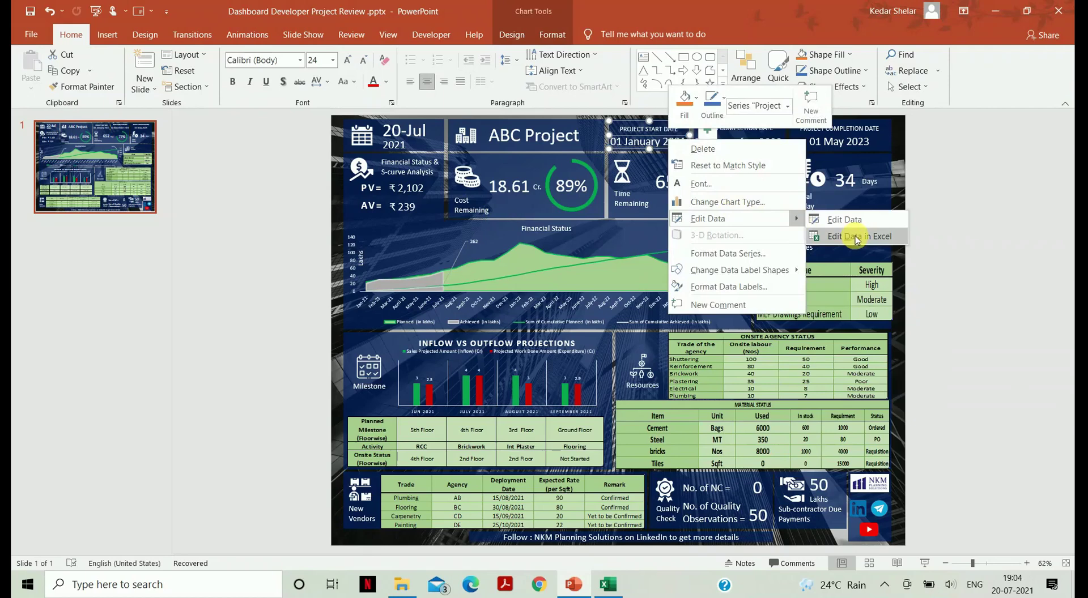
pyautogui.click(855, 236)
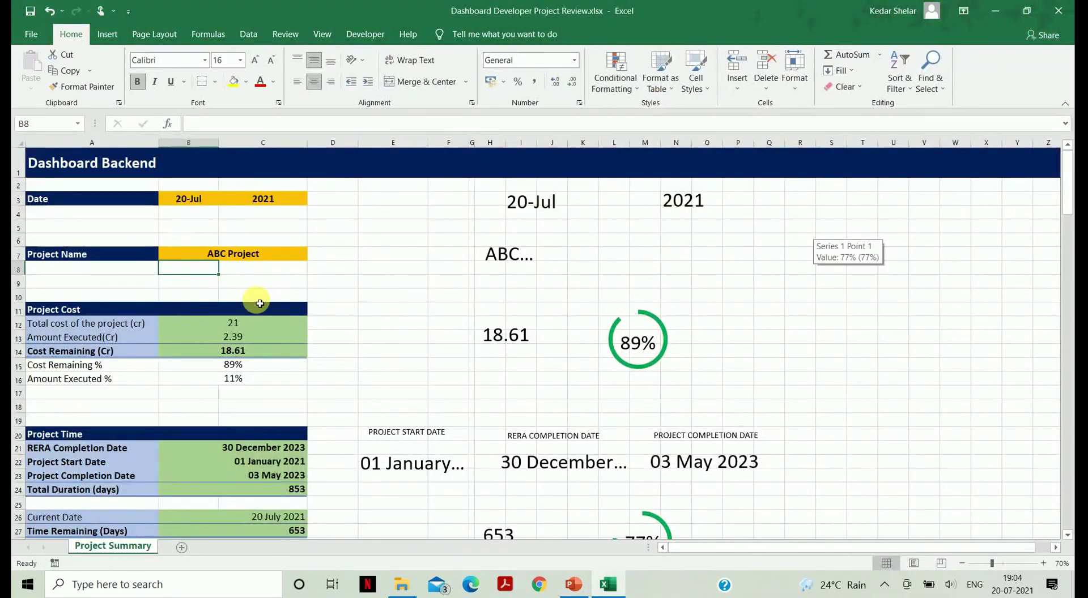
# Enter 2-1 as the Project Start Date in cell B22, then return to PowerPoint.
pyautogui.scroll(-1, 372, 287)
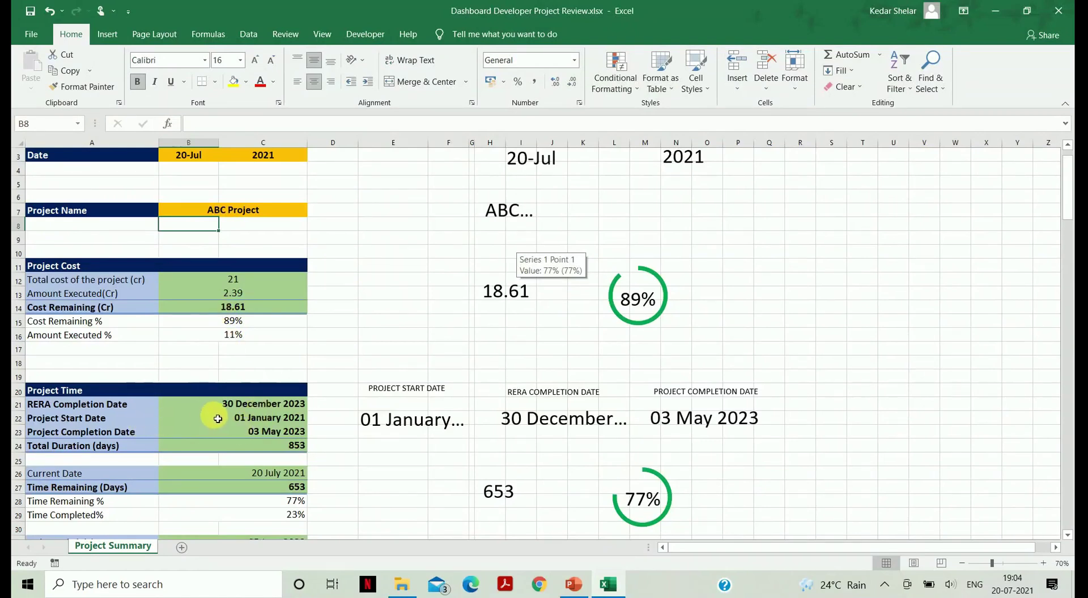
pyautogui.click(238, 418)
pyautogui.write('2-1')
pyautogui.press('Return')
pyautogui.click(572, 584)
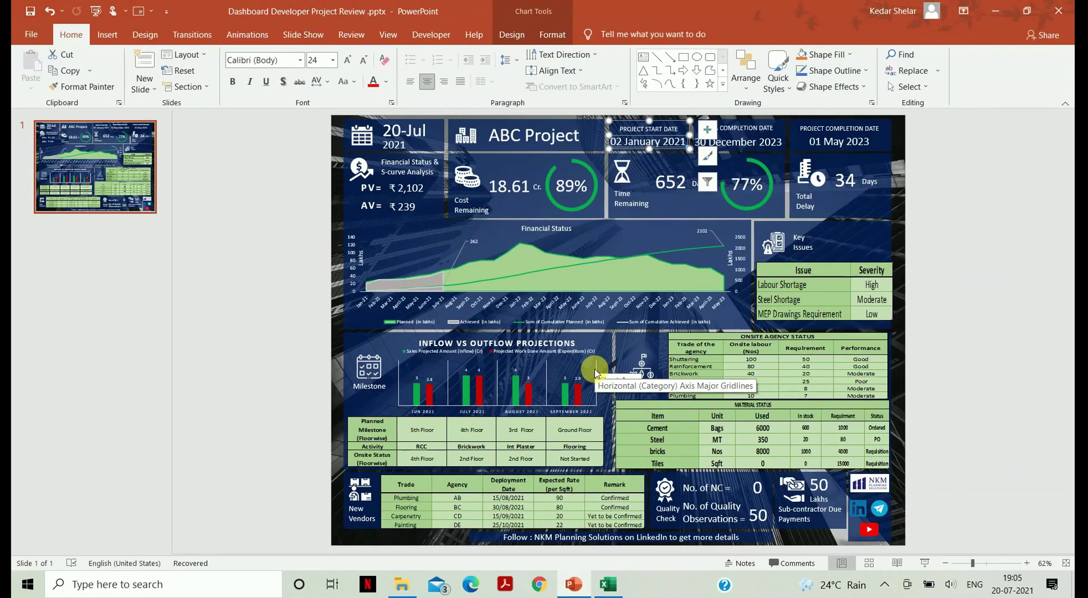
# Confirm the slide shows 02 January 2021 as the start date, then switch back to Excel.
pyautogui.hotkey('alt', 'Tab')
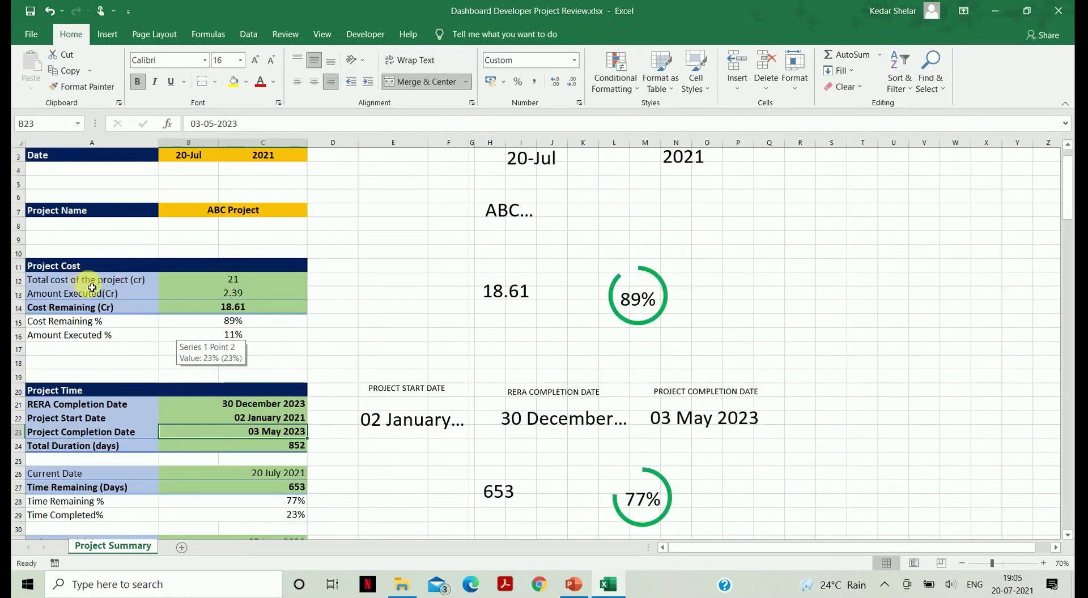
# Scroll through the cost, time, milestone, resource and vendor tables, then go back to the PowerPoint slide.
pyautogui.scroll(-5, 1071, 176)
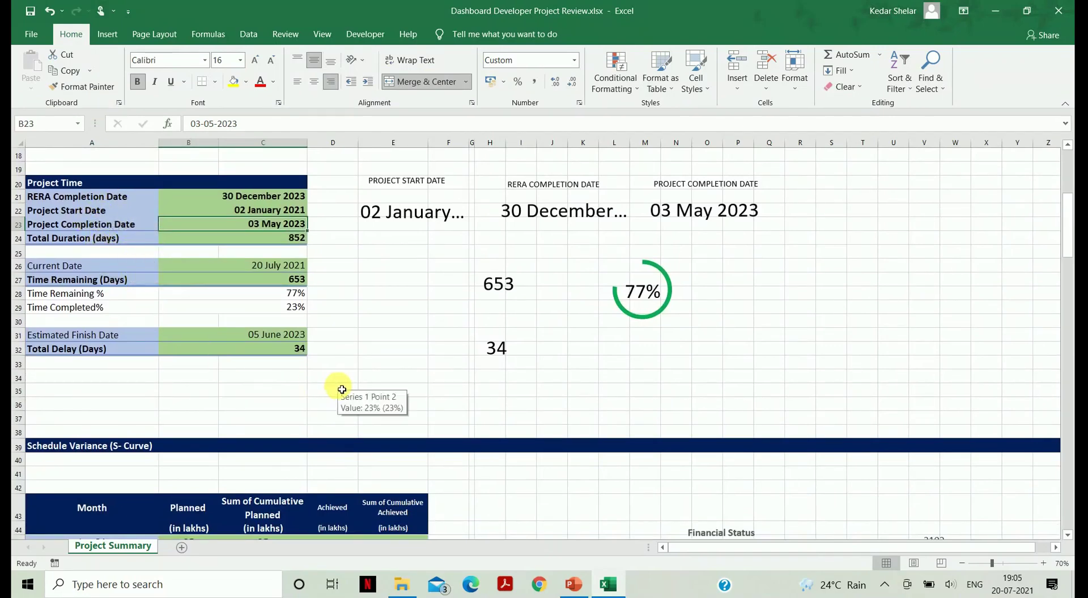
pyautogui.moveTo(1068, 230); pyautogui.dragTo(1069, 320)
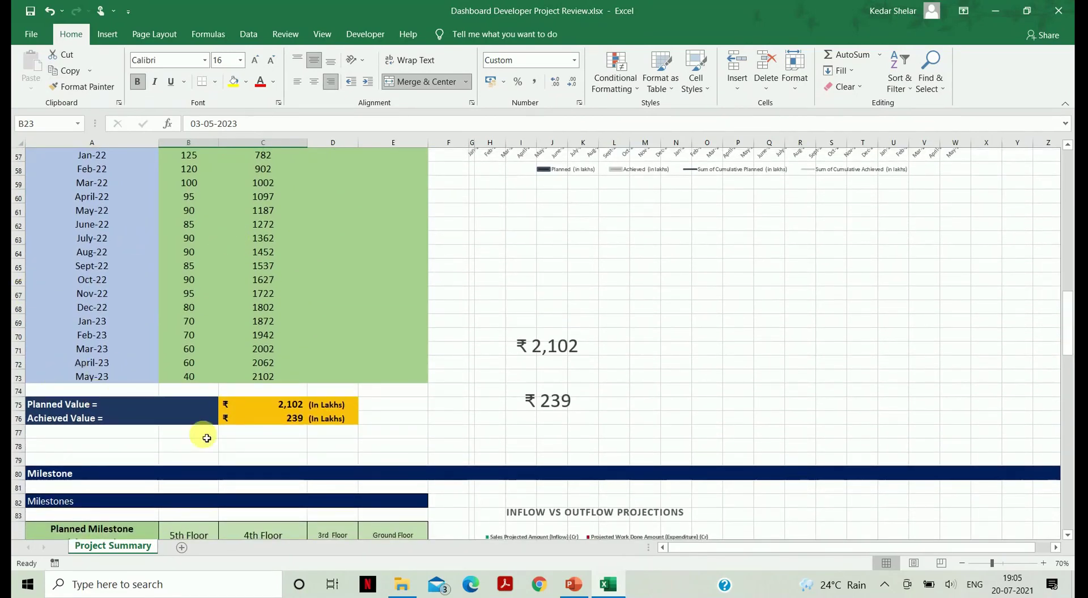
pyautogui.scroll(-7, 206, 438)
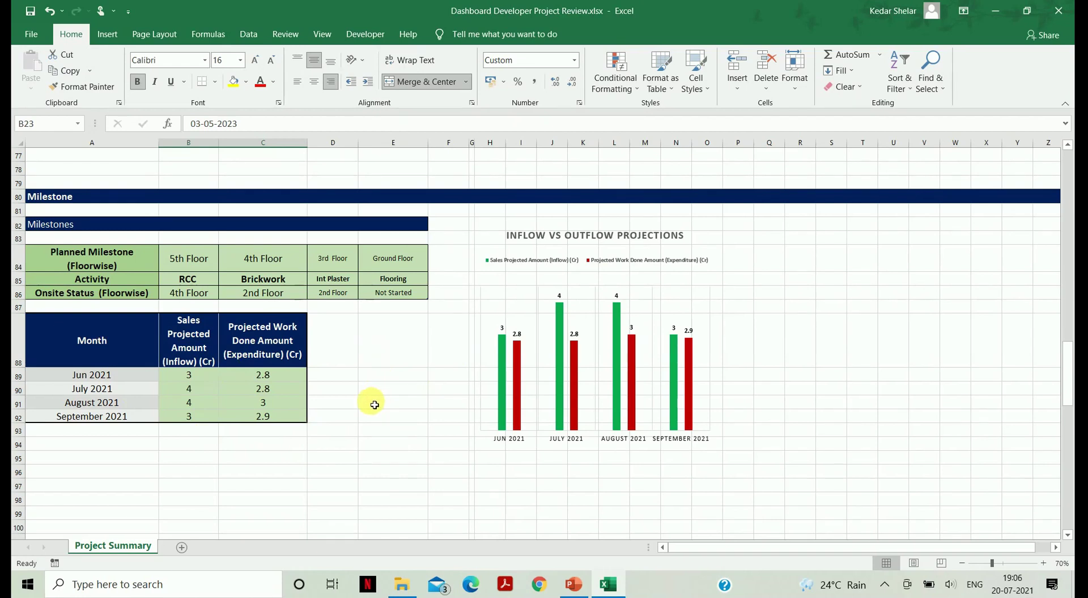
pyautogui.scroll(-7, 375, 406)
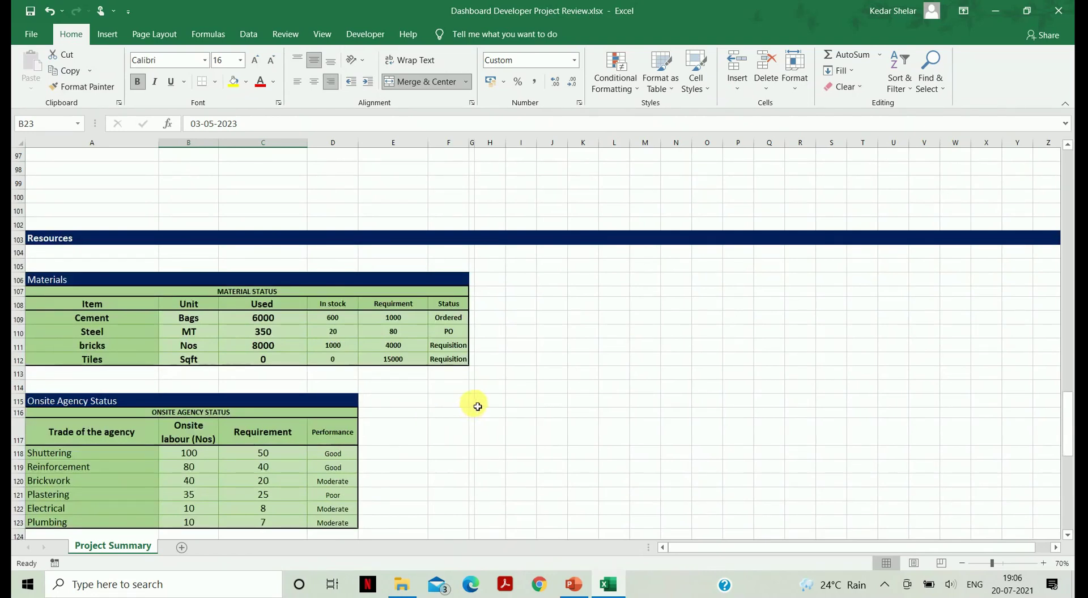
pyautogui.moveTo(1069, 434); pyautogui.dragTo(1070, 501)
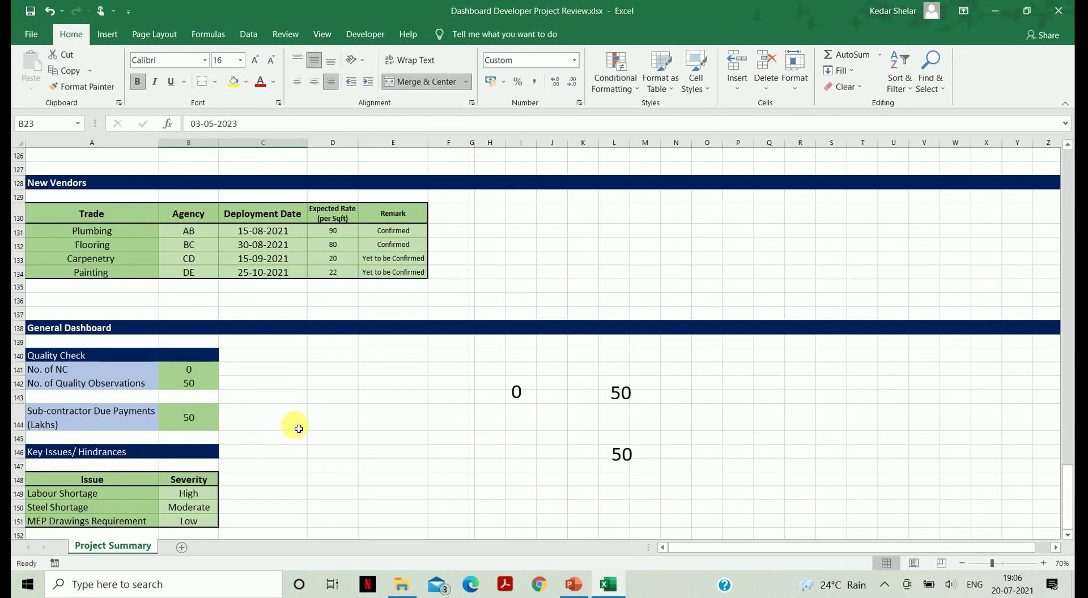
pyautogui.moveTo(573, 584)
pyautogui.click(558, 516)
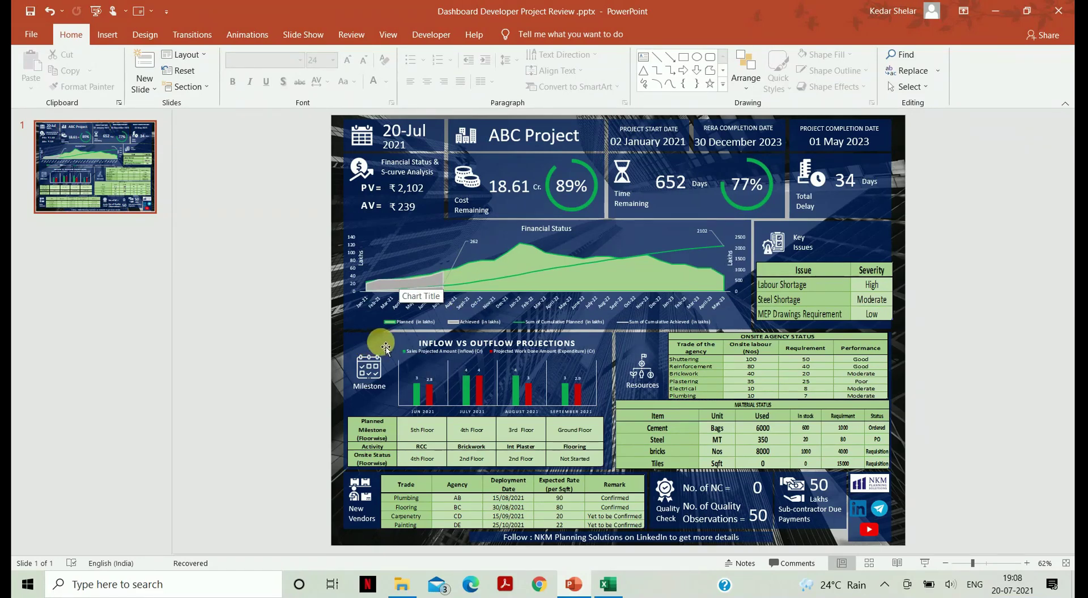
pyautogui.moveTo(418, 399)
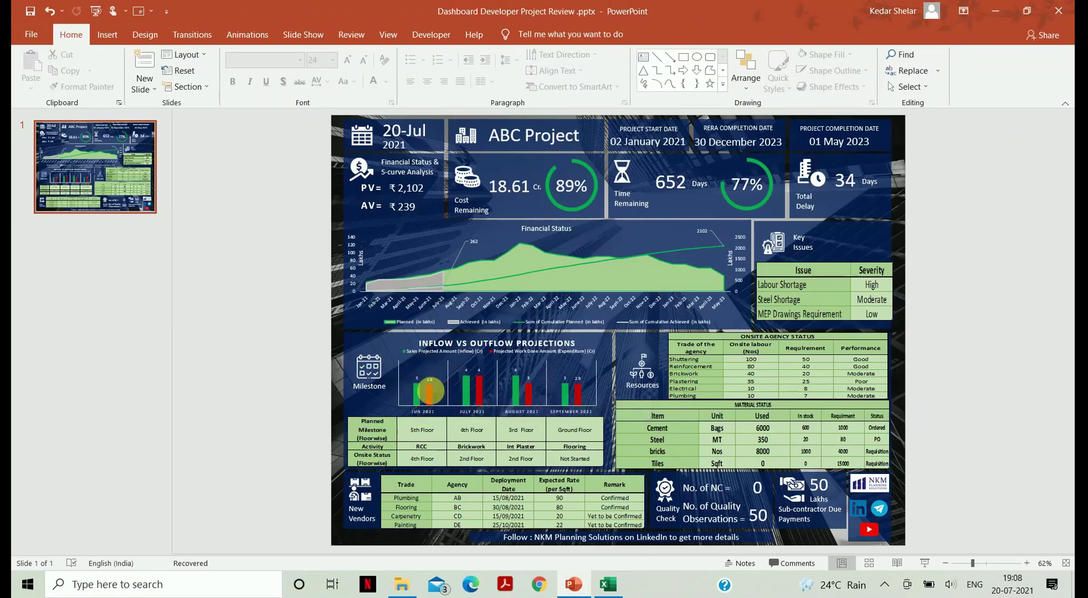